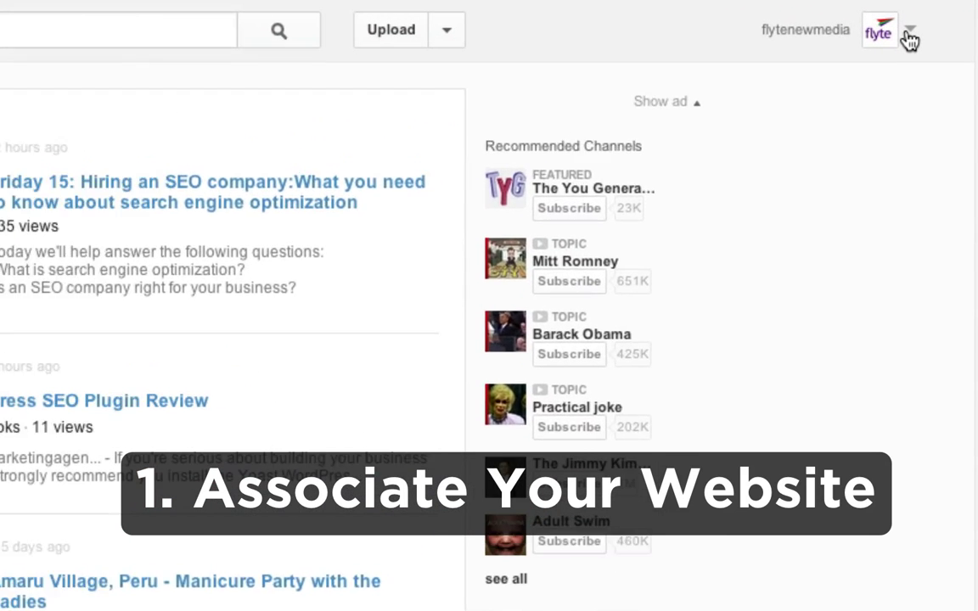
click(909, 34)
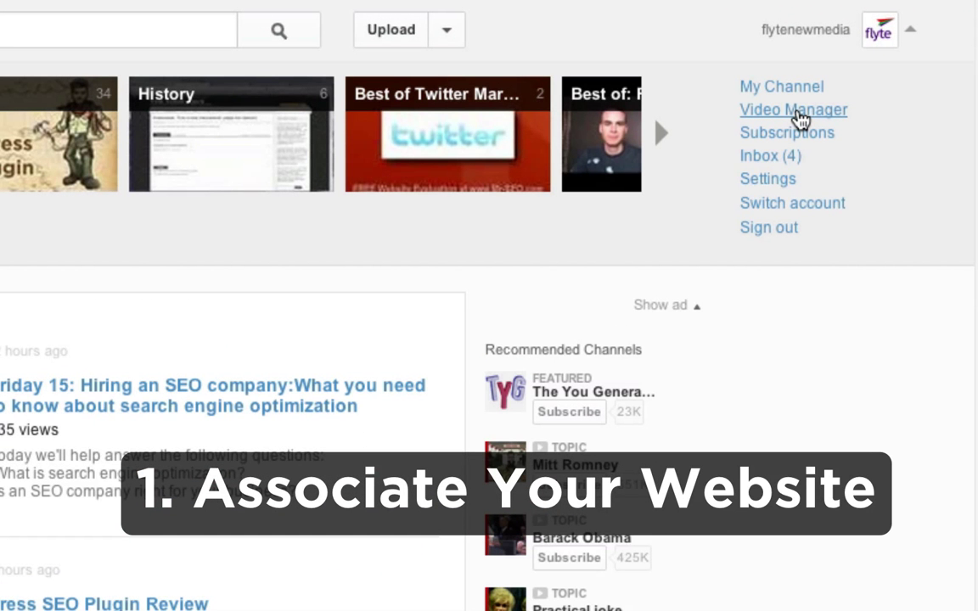
click(798, 115)
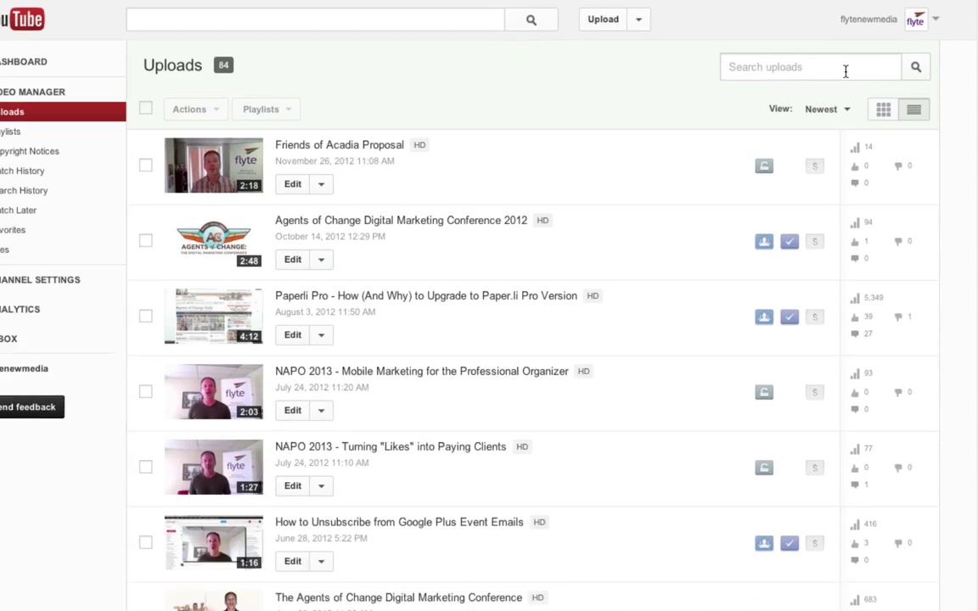
click(85, 270)
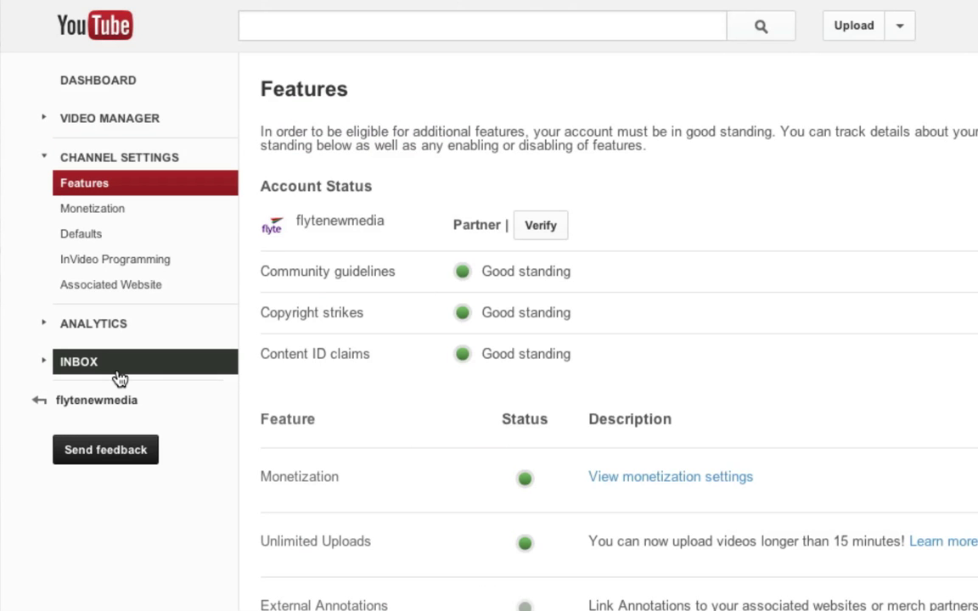
click(124, 293)
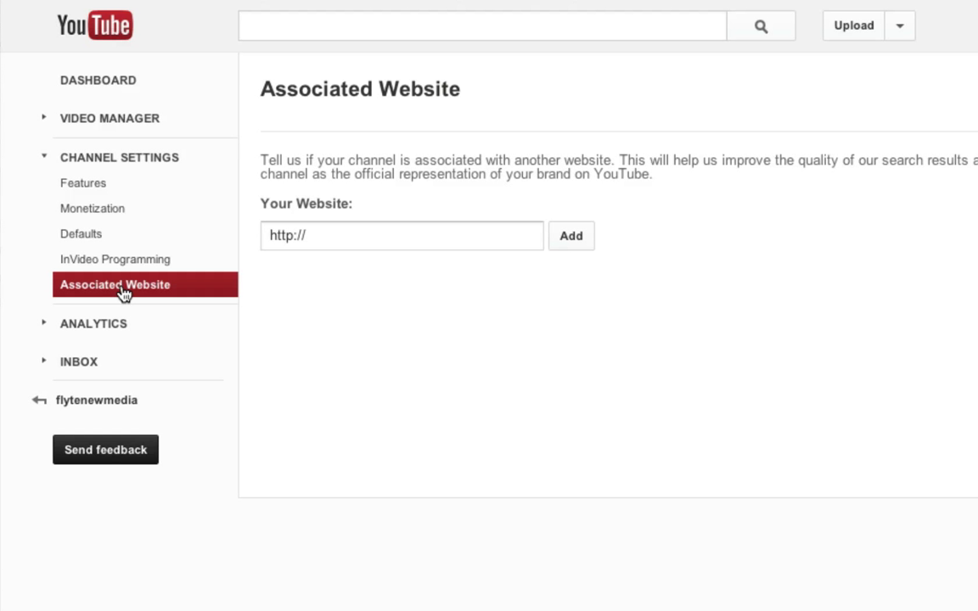
click(332, 236)
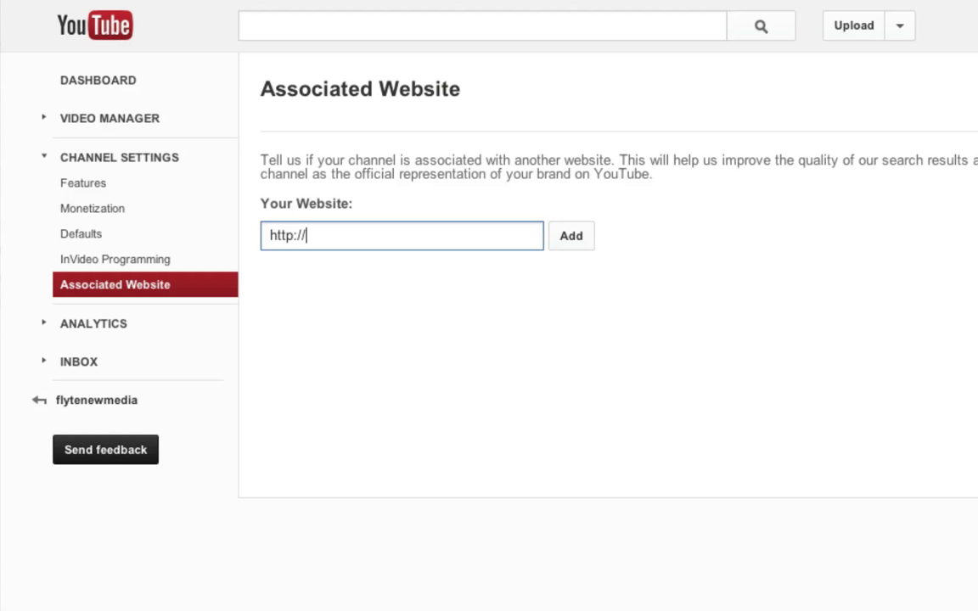
text(www.flyte.biz)
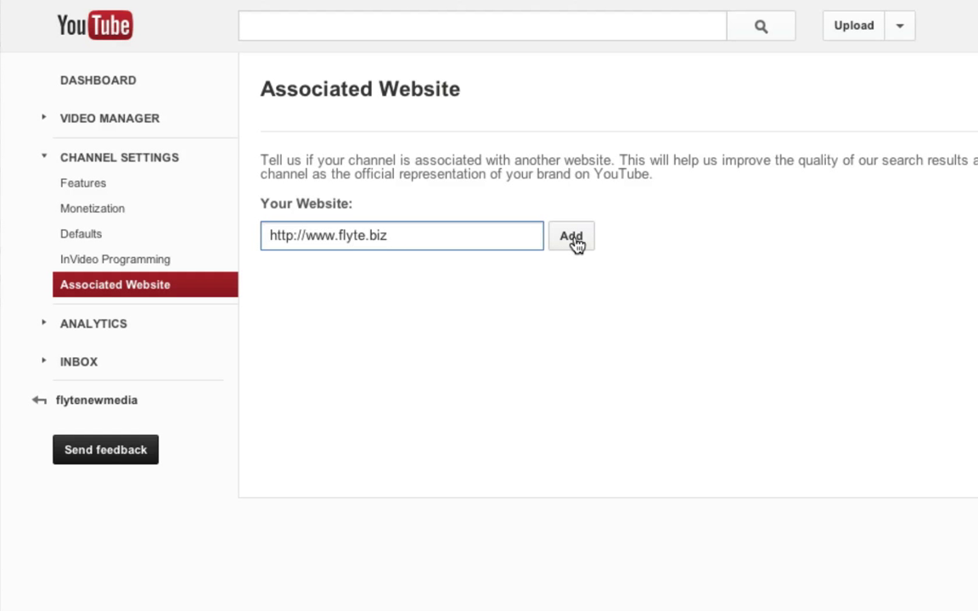
click(573, 240)
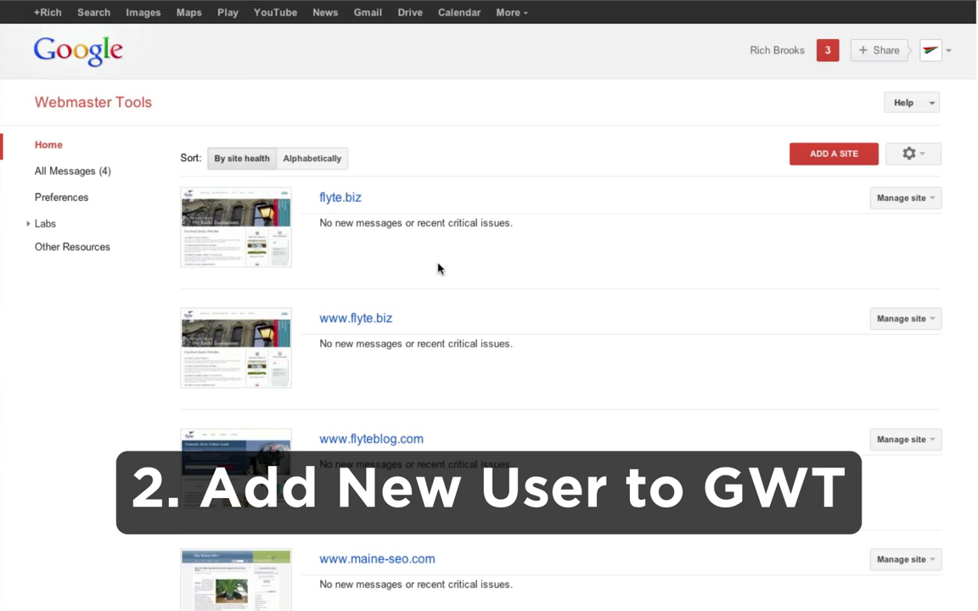
click(368, 321)
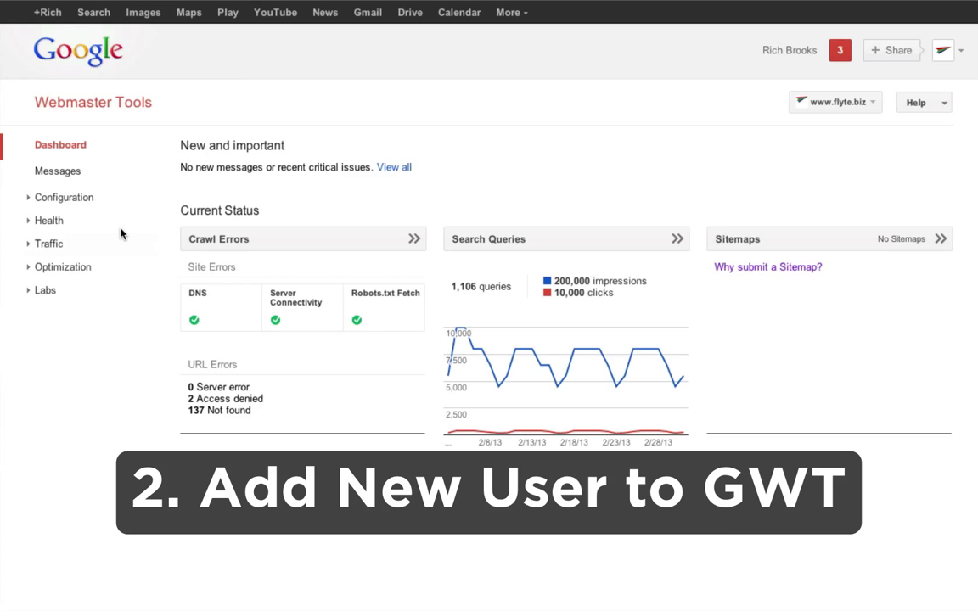
click(82, 201)
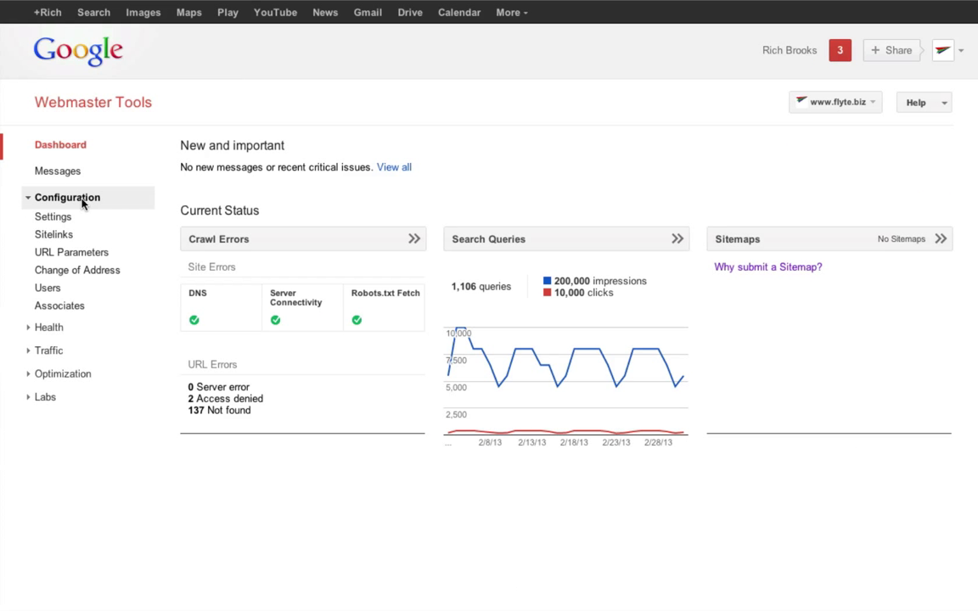
click(79, 311)
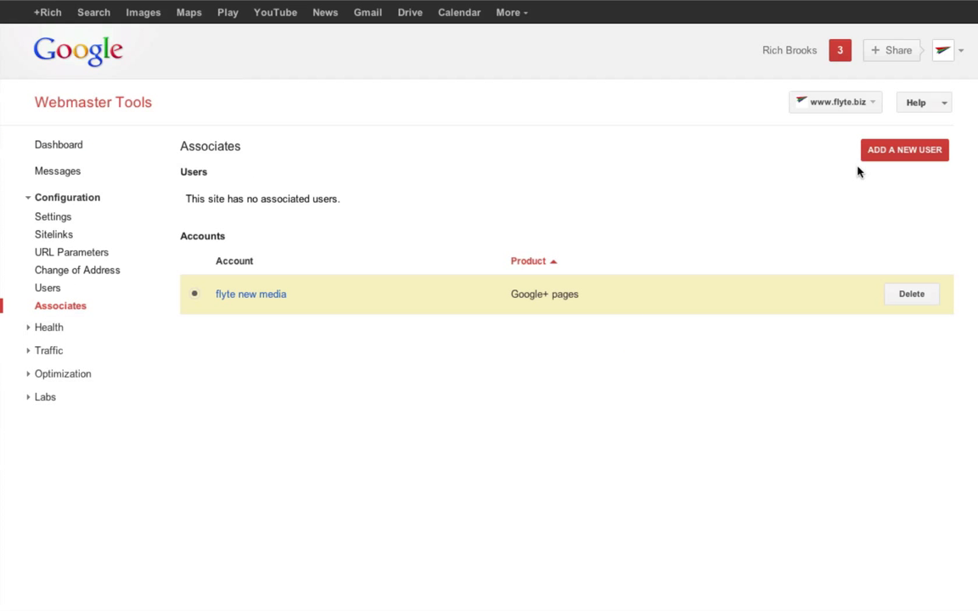
click(874, 157)
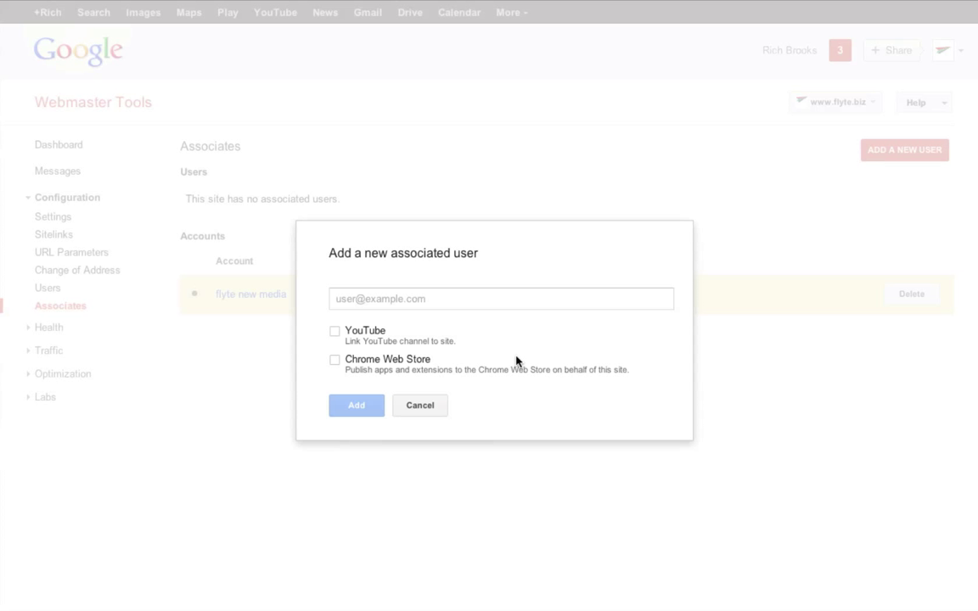
click(334, 331)
click(358, 301)
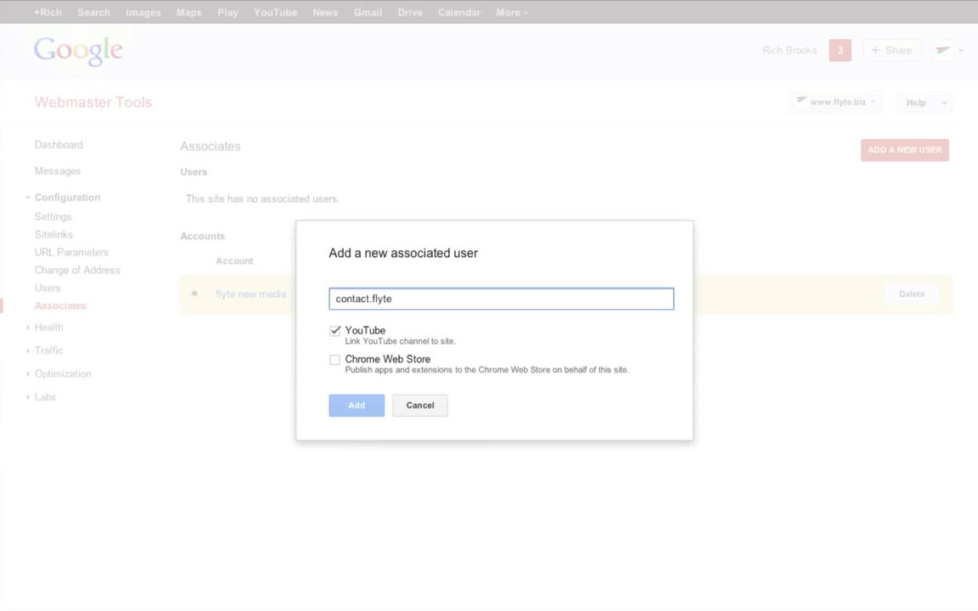
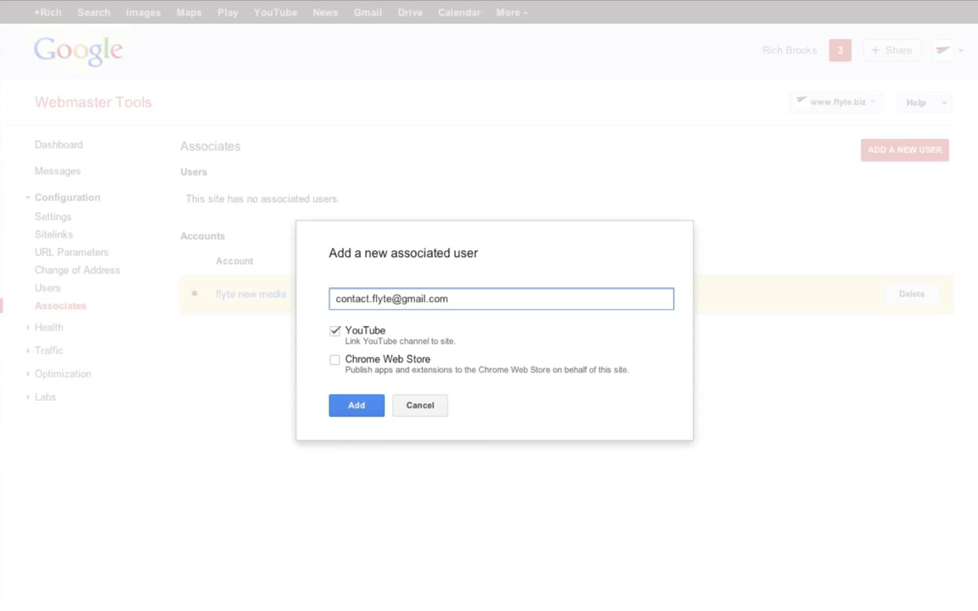
click(370, 415)
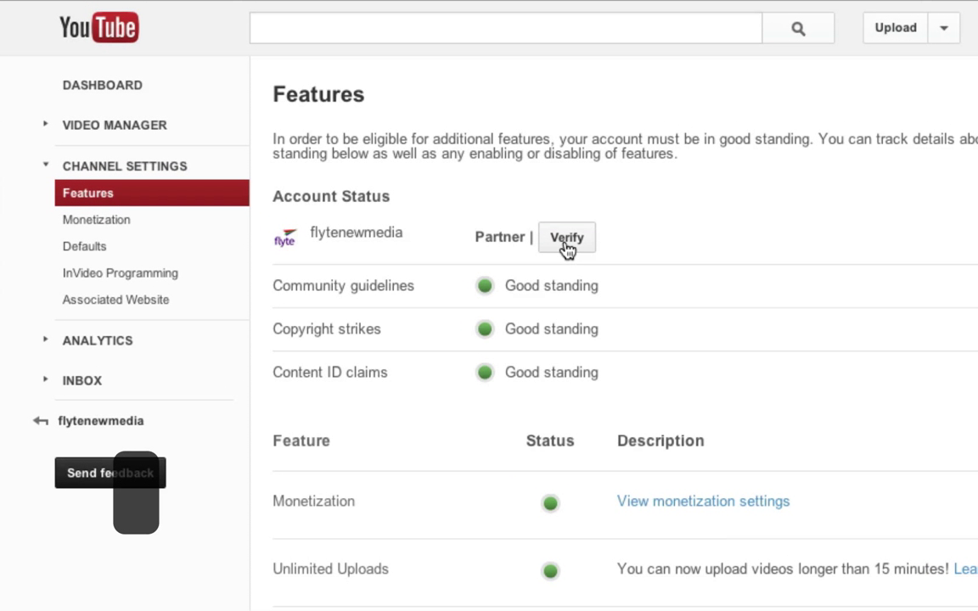
Step: Verify the YouTube account by SMS, submitting the phone number and entering the received code
click(566, 242)
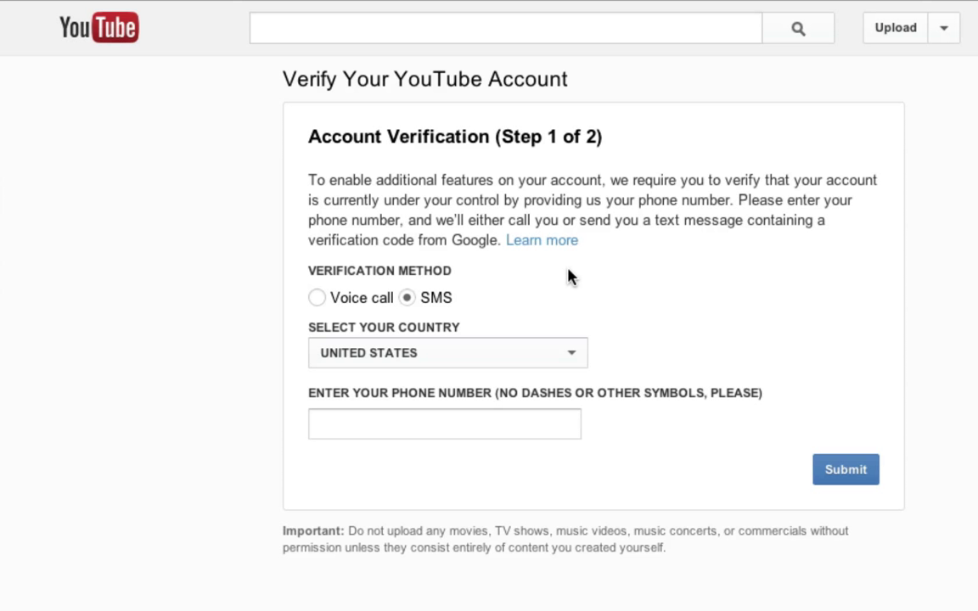
click(513, 422)
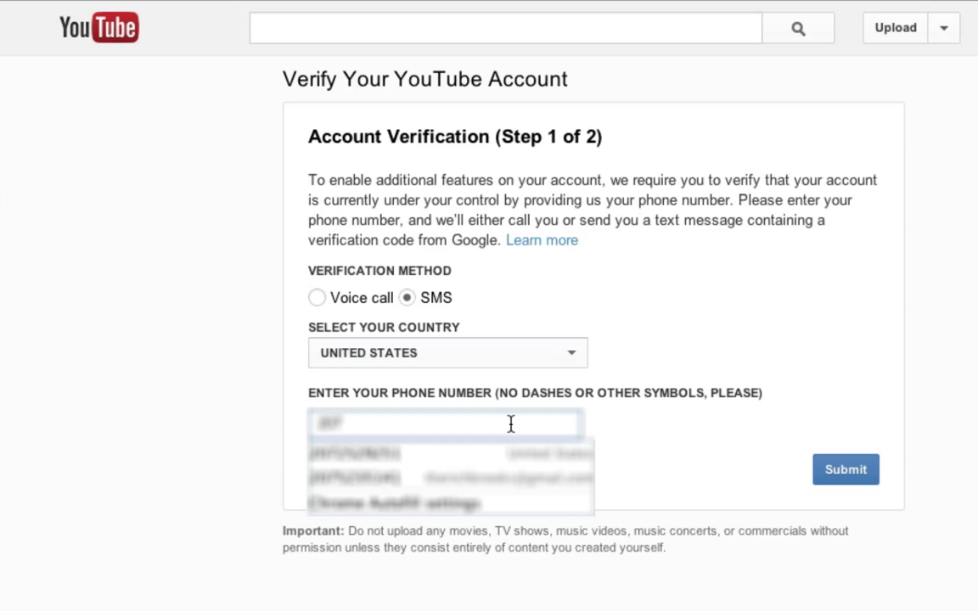
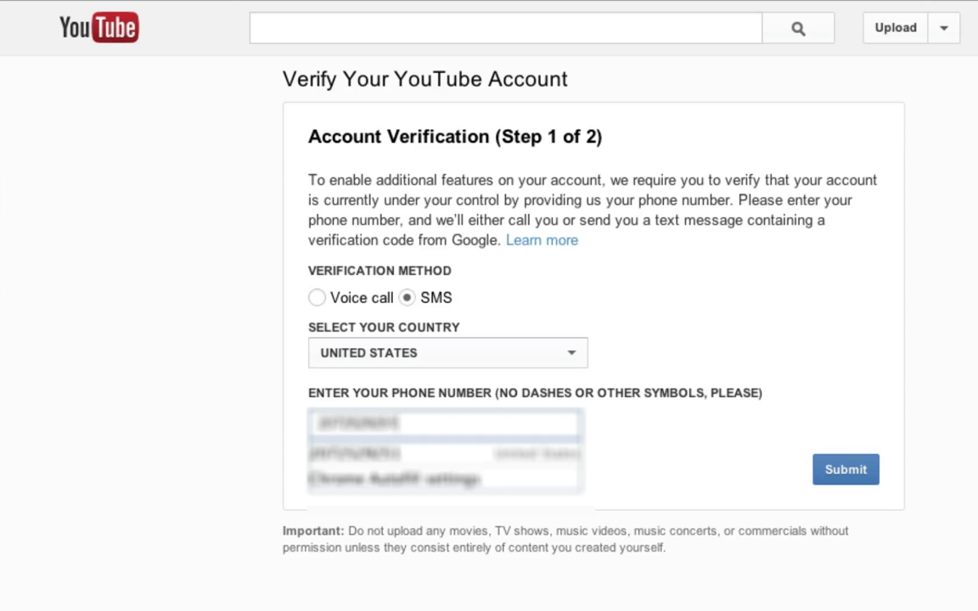
click(830, 472)
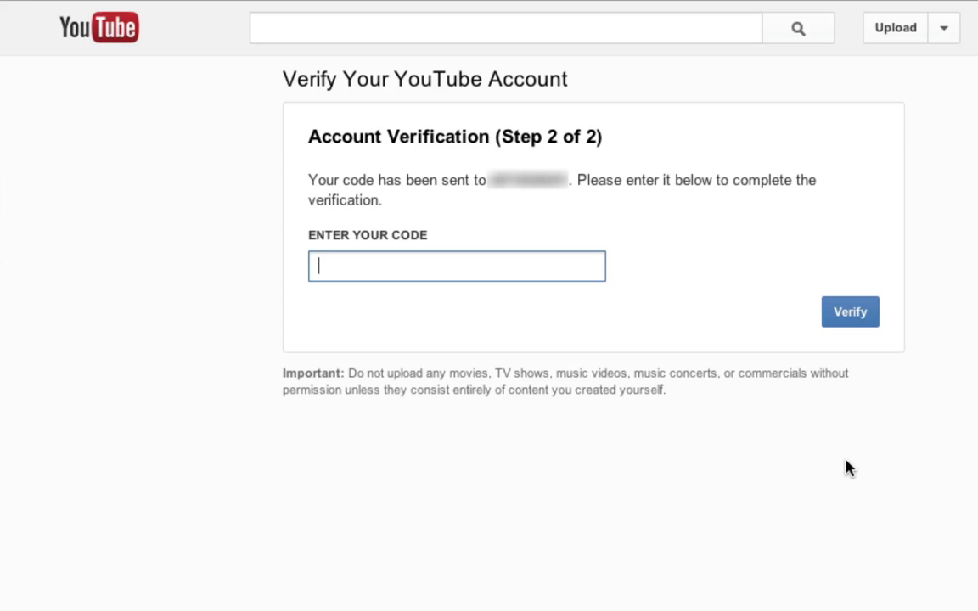
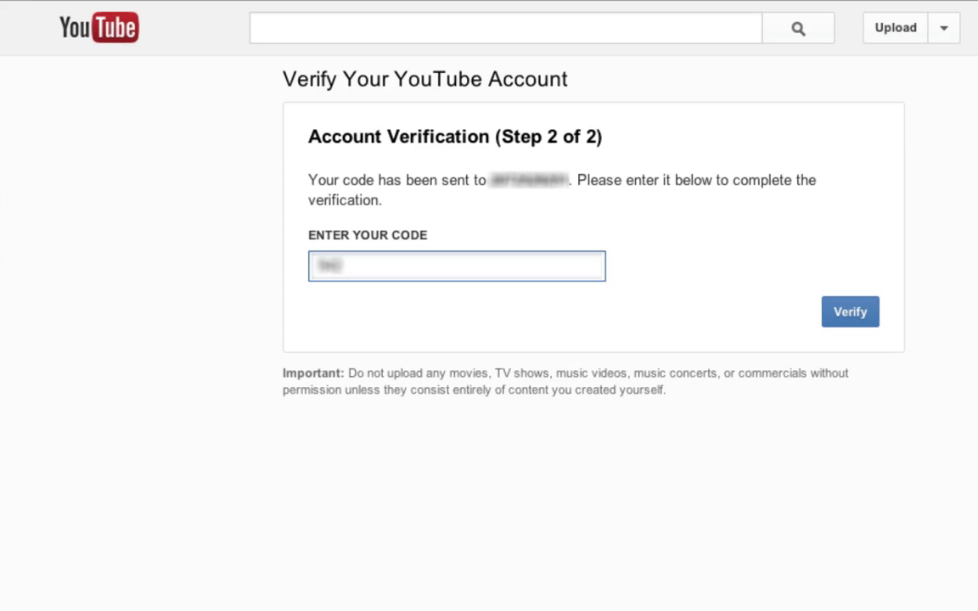
Step: Submit the code, open Paperli Pro's annotations editor and choose Enable for external links
click(839, 322)
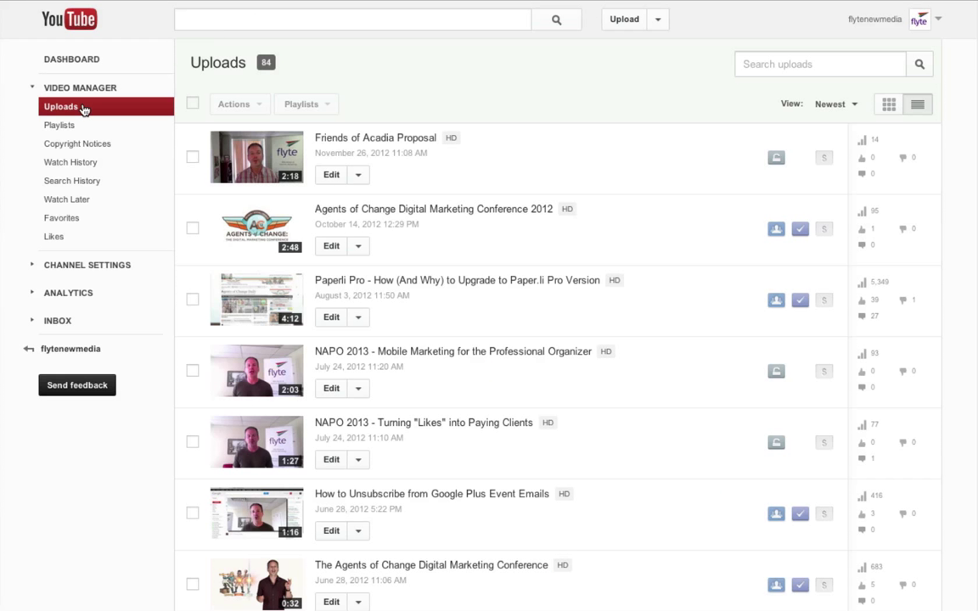
click(359, 318)
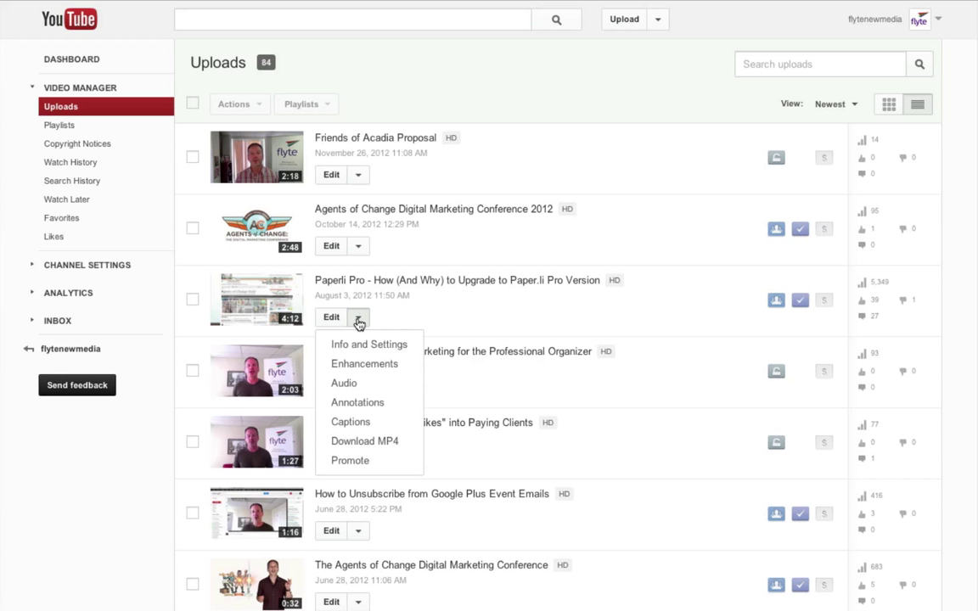
click(358, 403)
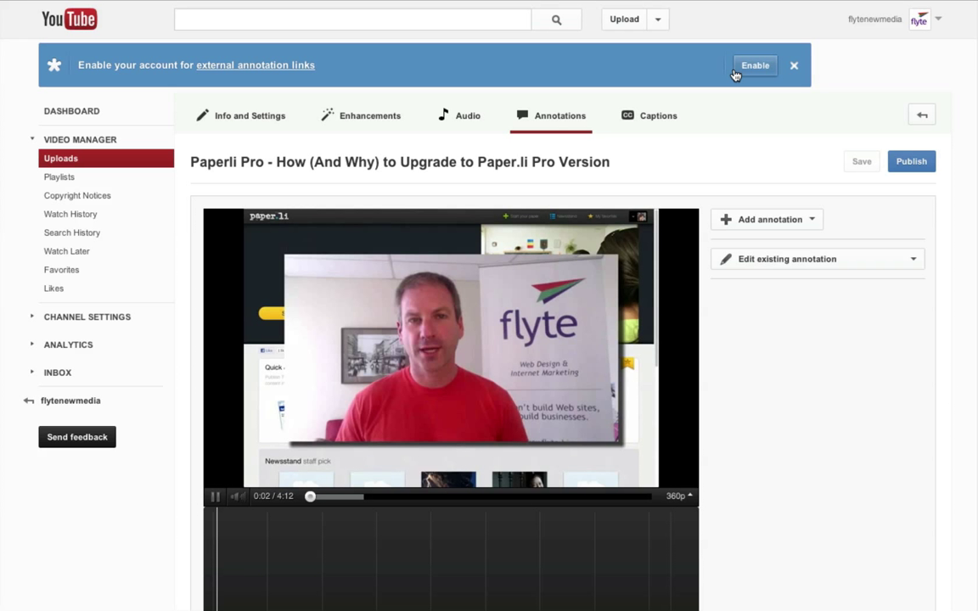
click(736, 75)
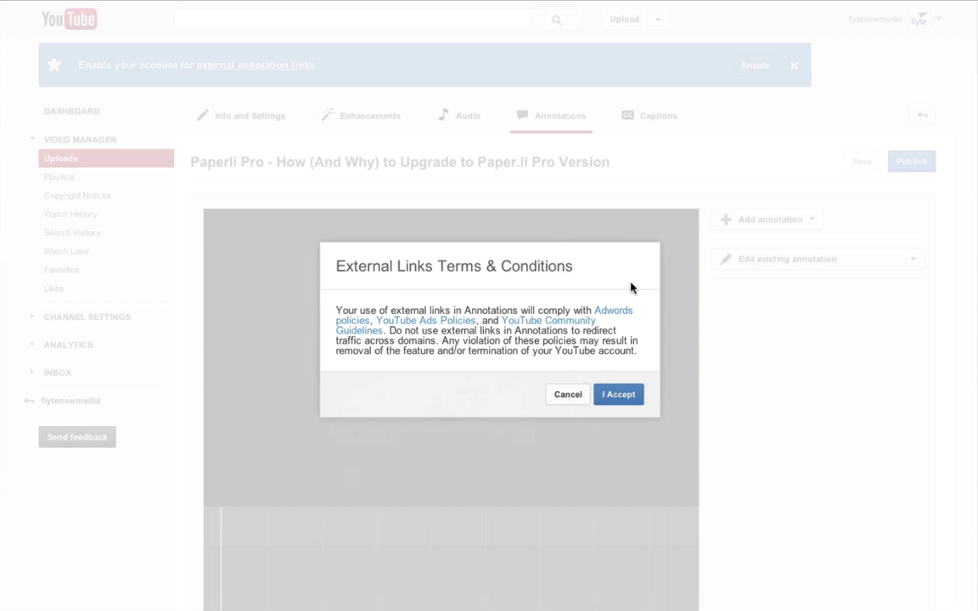
Step: Accept the external links terms and place a spotlight annotation over the flyte logo
click(619, 396)
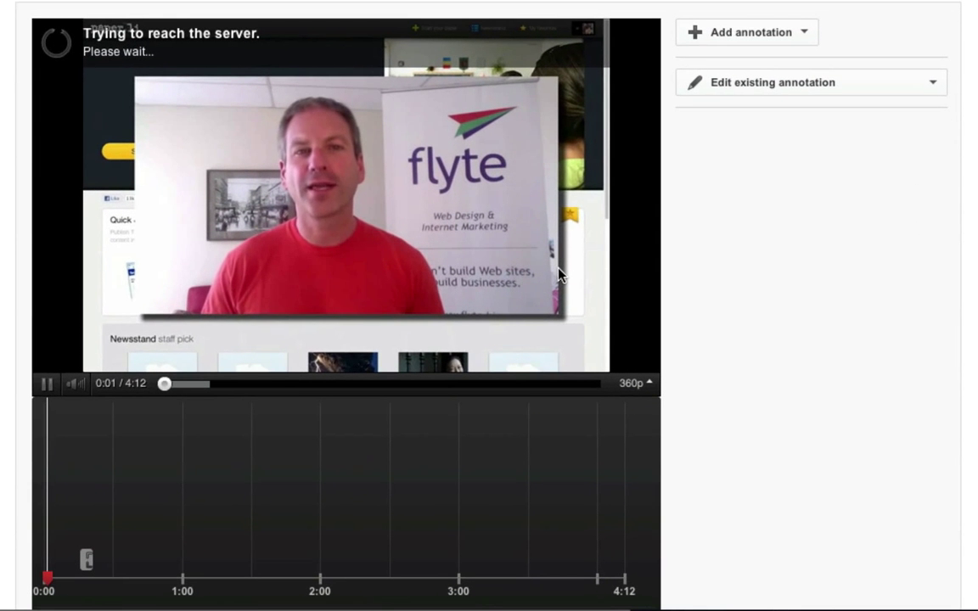
click(802, 34)
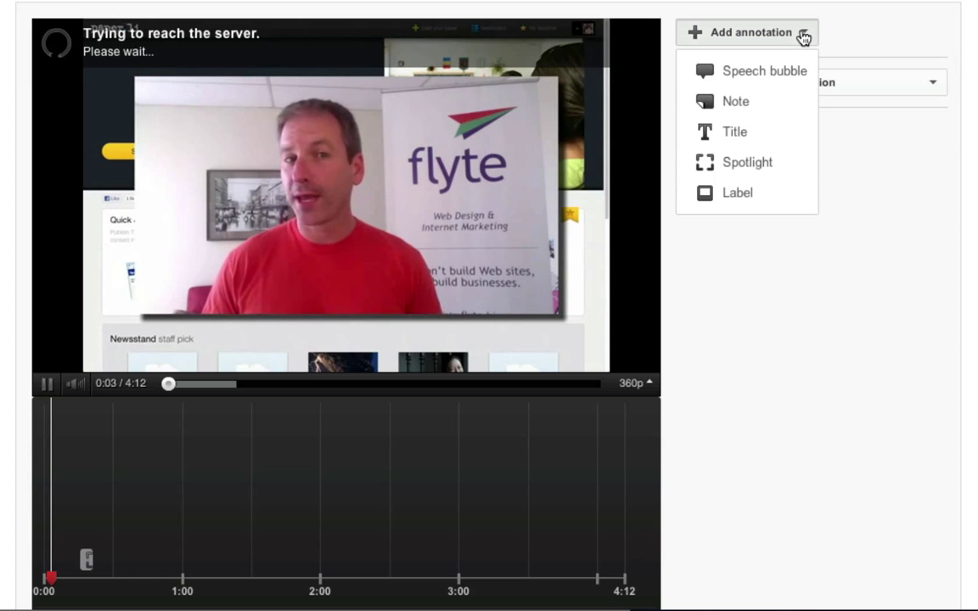
click(741, 161)
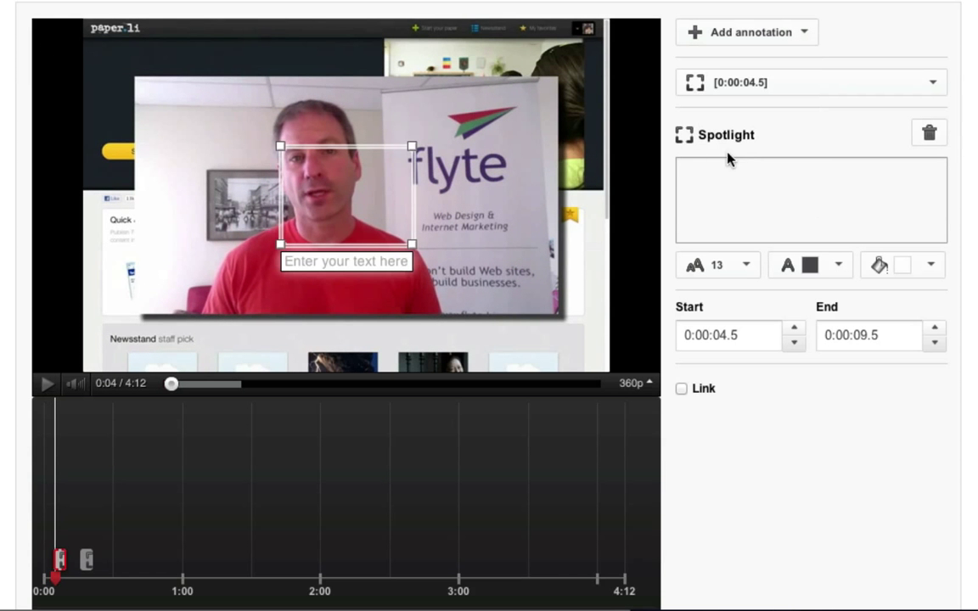
drag(345, 204, 455, 162)
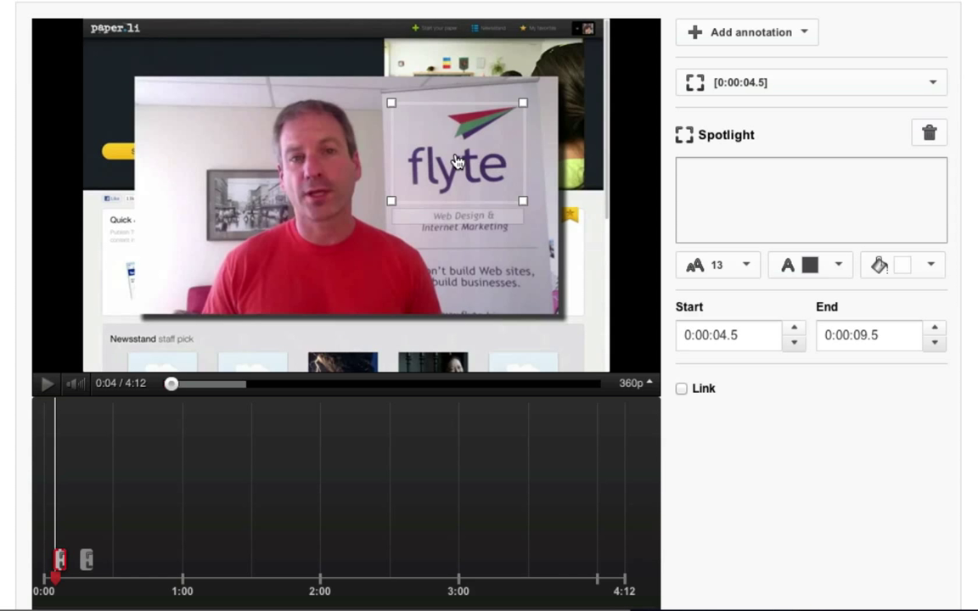
click(934, 268)
click(911, 469)
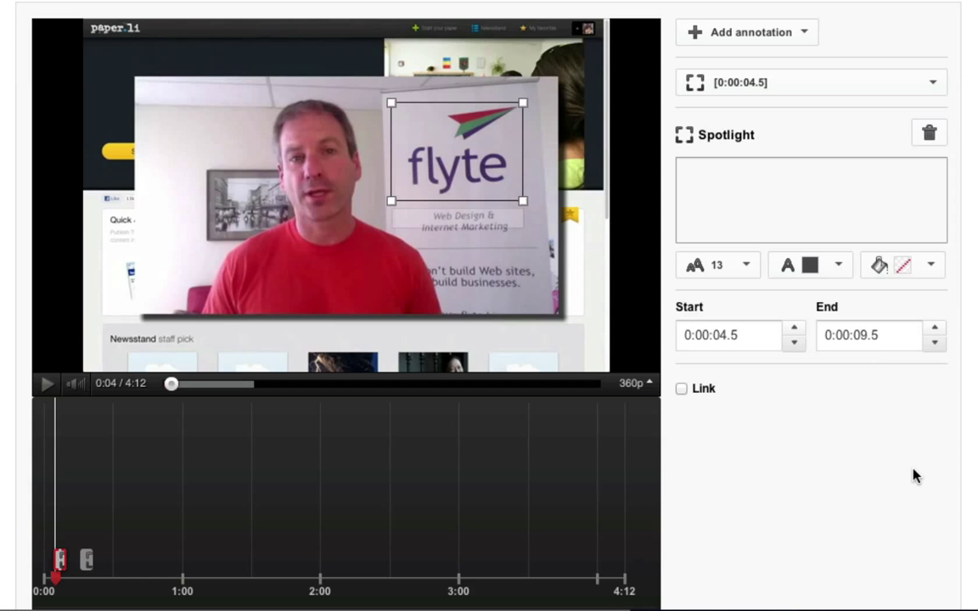
click(681, 389)
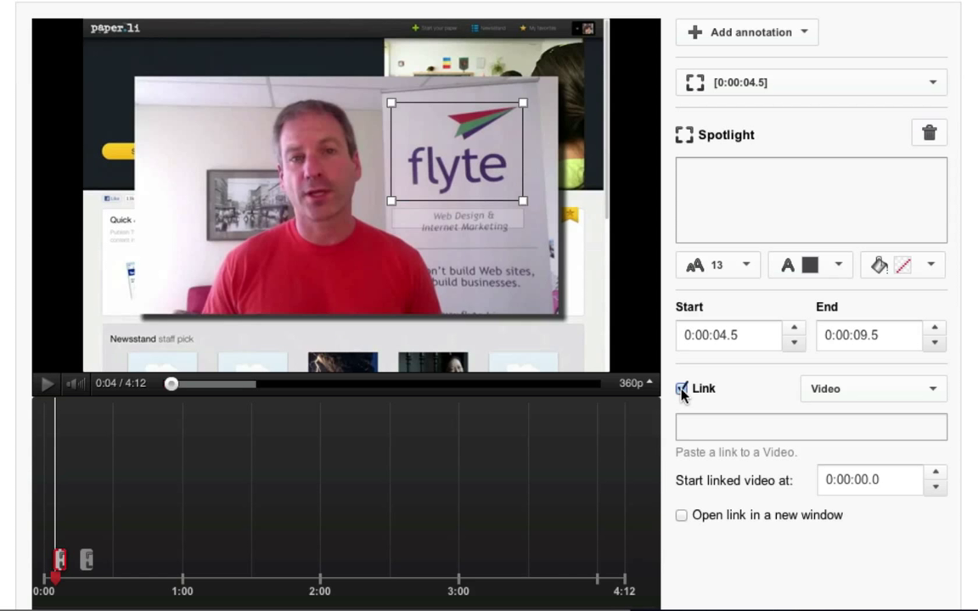
click(934, 392)
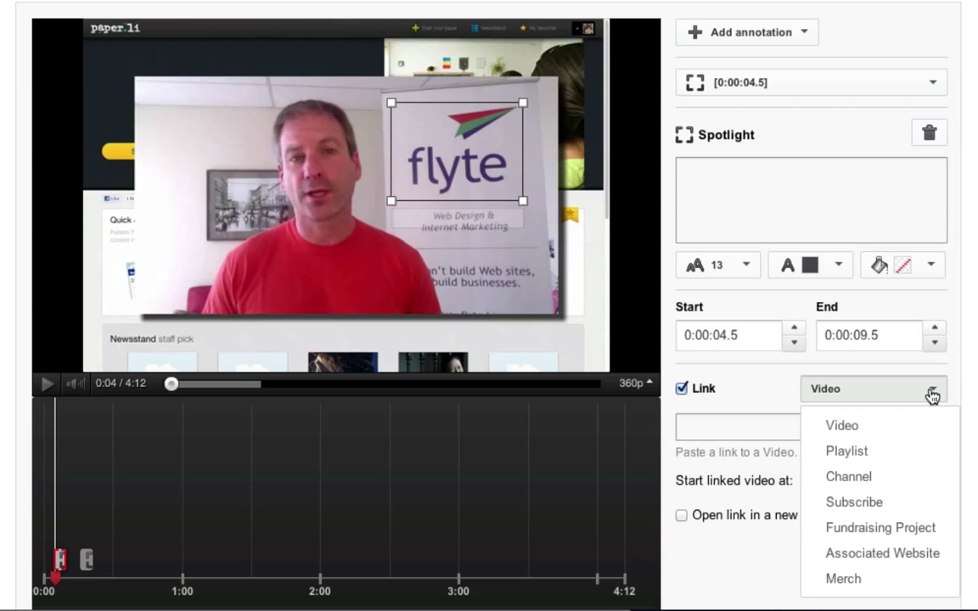
click(909, 556)
click(778, 426)
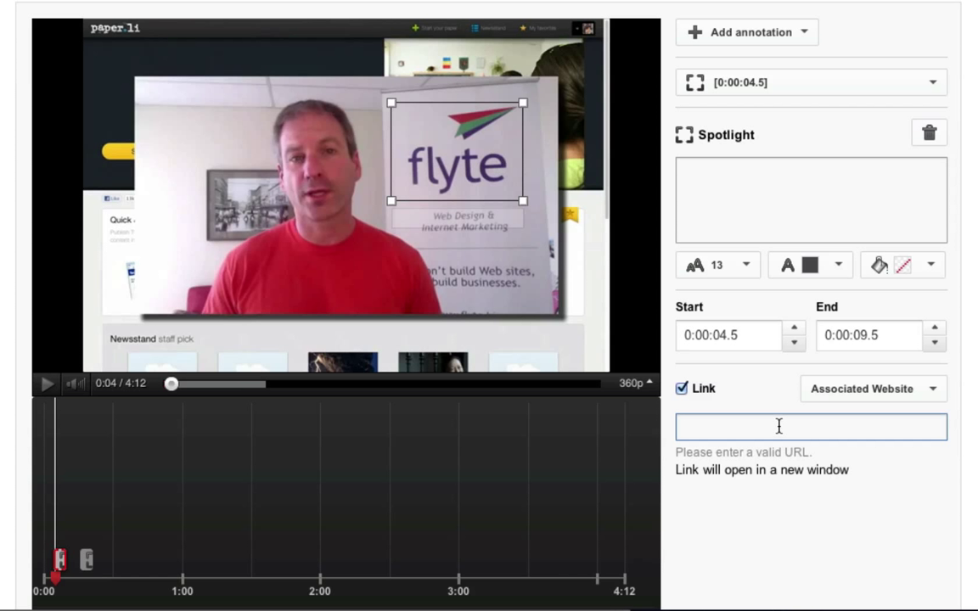
text(http://ww)
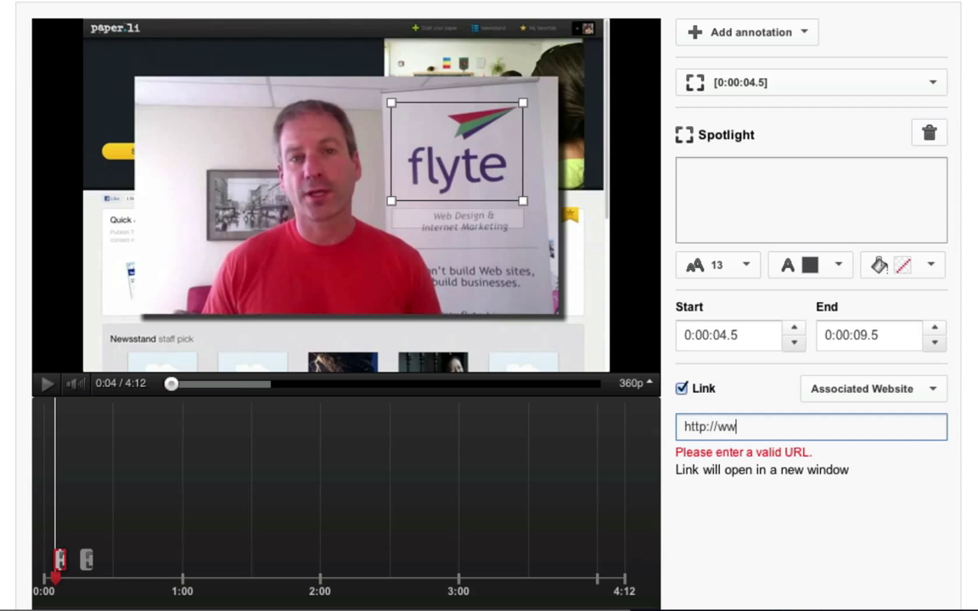
text(w.flyte.biz)
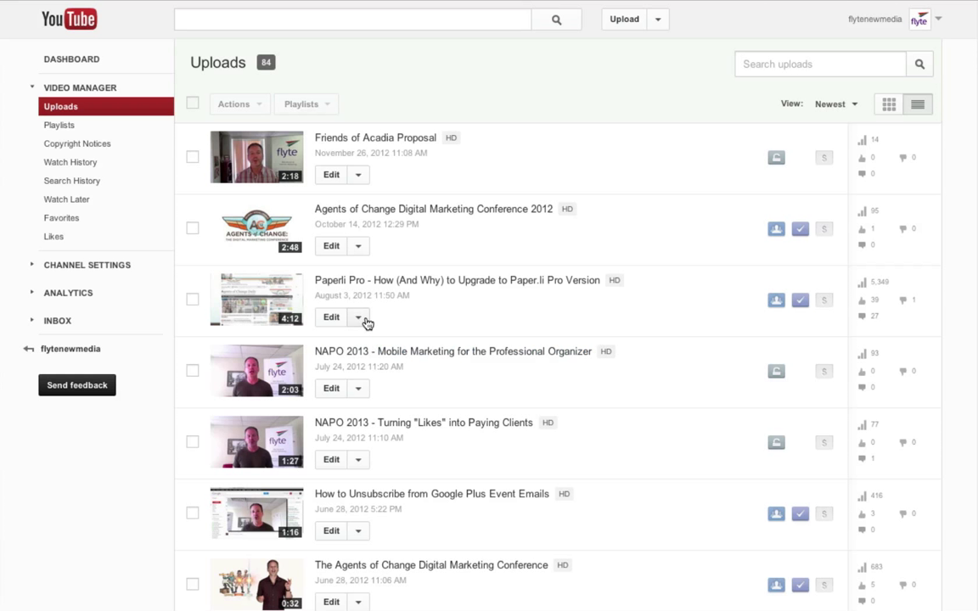
Step: In Paperli Pro's annotations editor, add a spotlight over the flyte logo
click(360, 320)
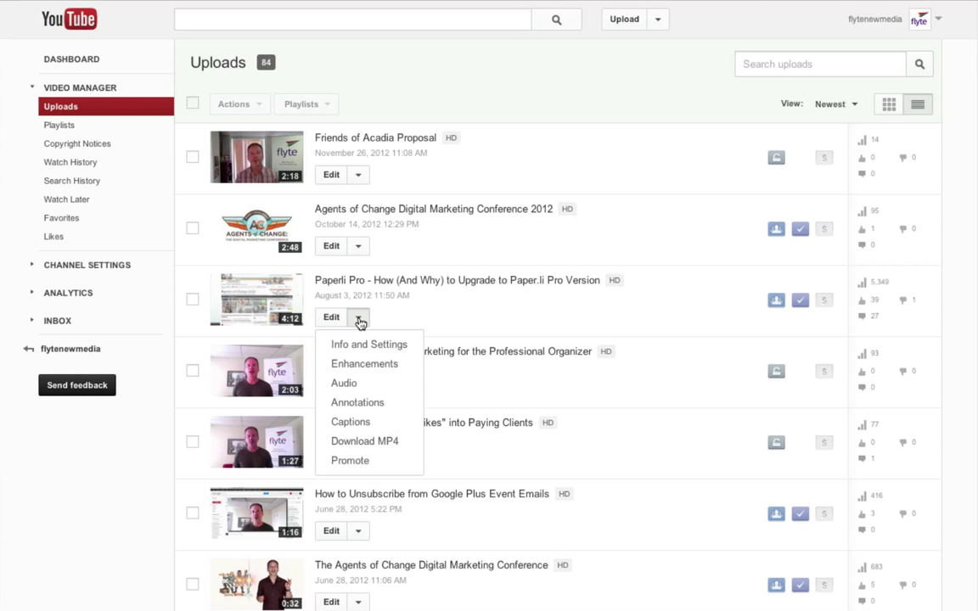
click(355, 402)
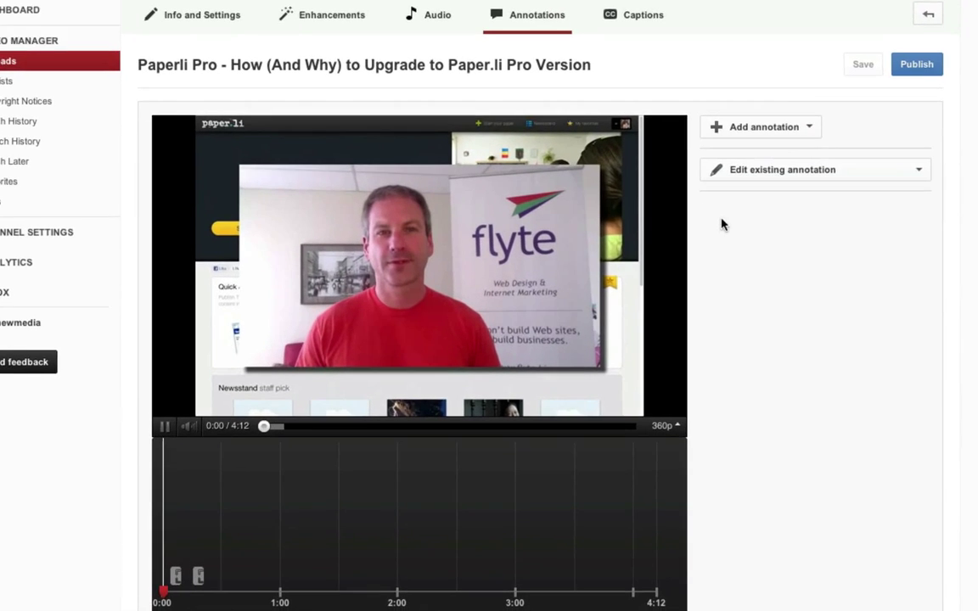
click(776, 132)
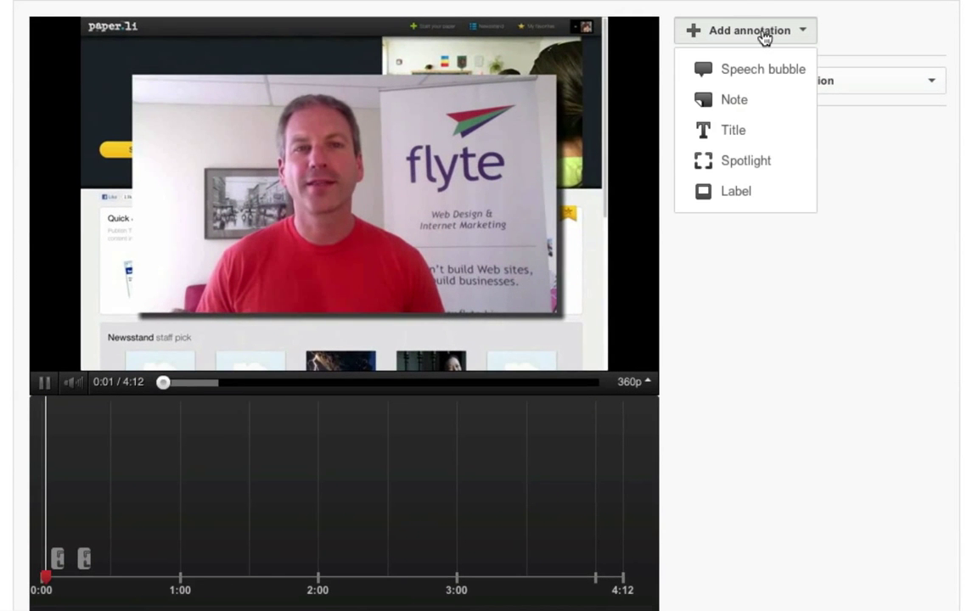
click(747, 161)
drag(371, 179, 476, 146)
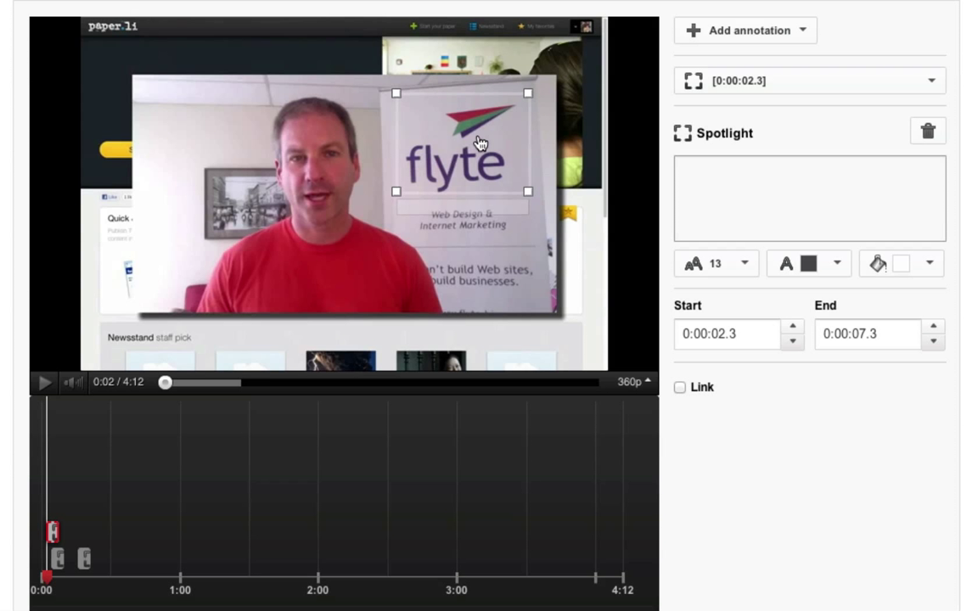
click(680, 389)
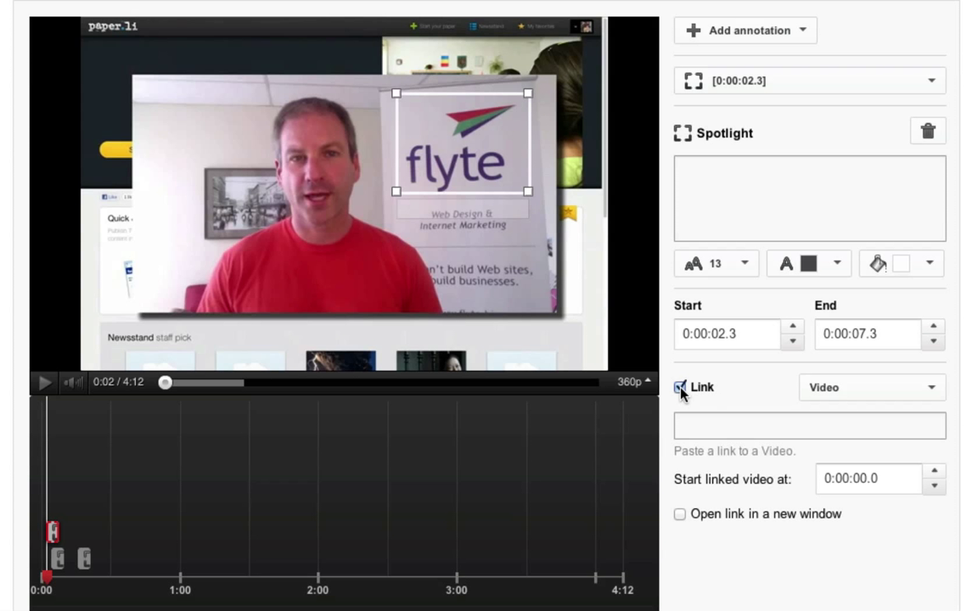
click(941, 390)
click(901, 550)
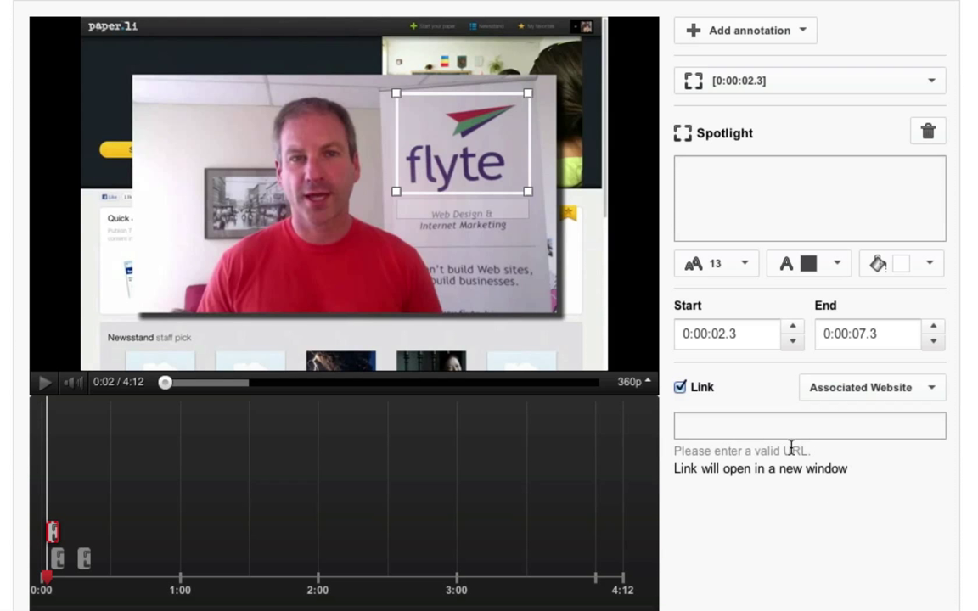
click(777, 424)
text(http:)
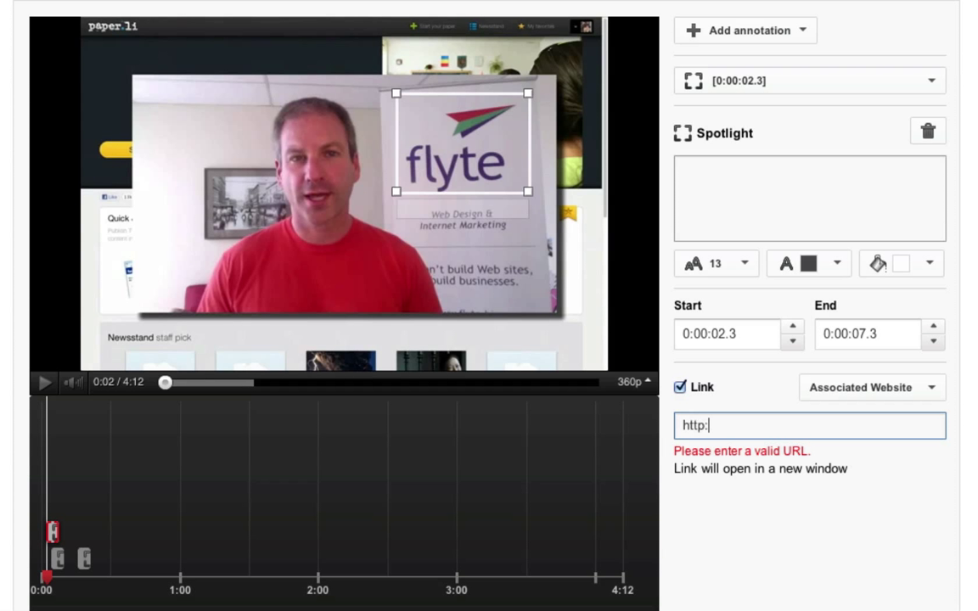
text(//www.flyte.biz)
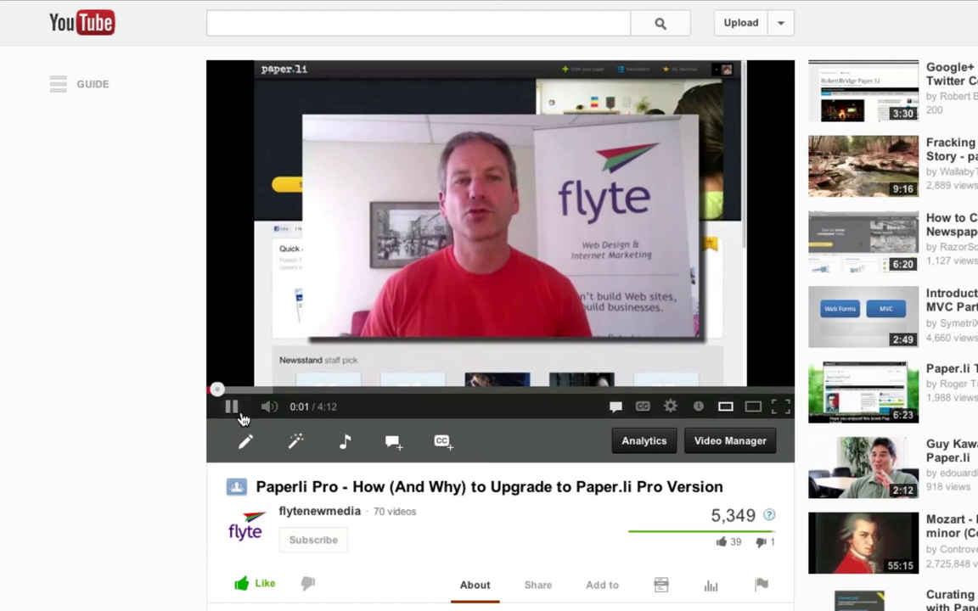
mouse_move(594, 182)
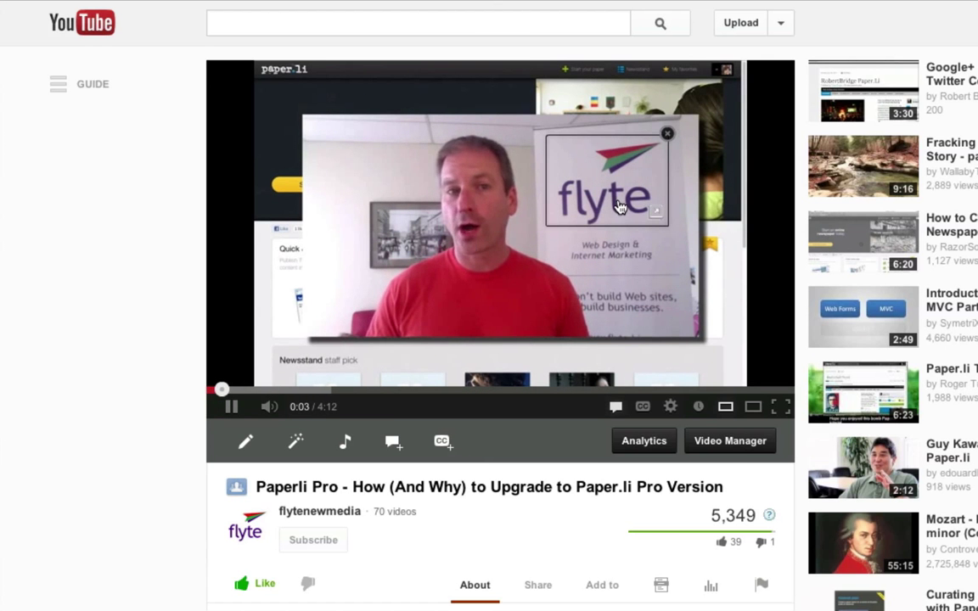
click(618, 208)
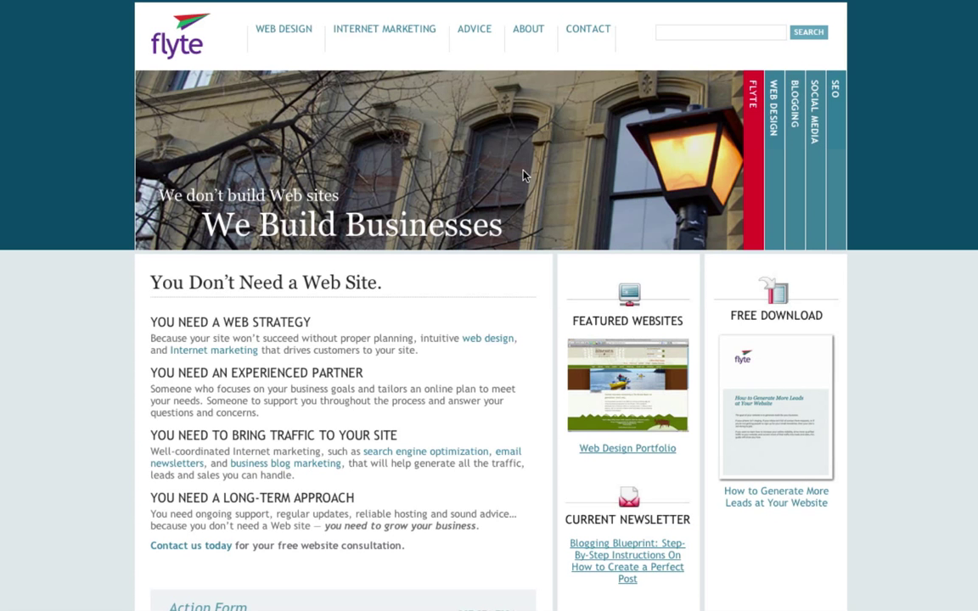